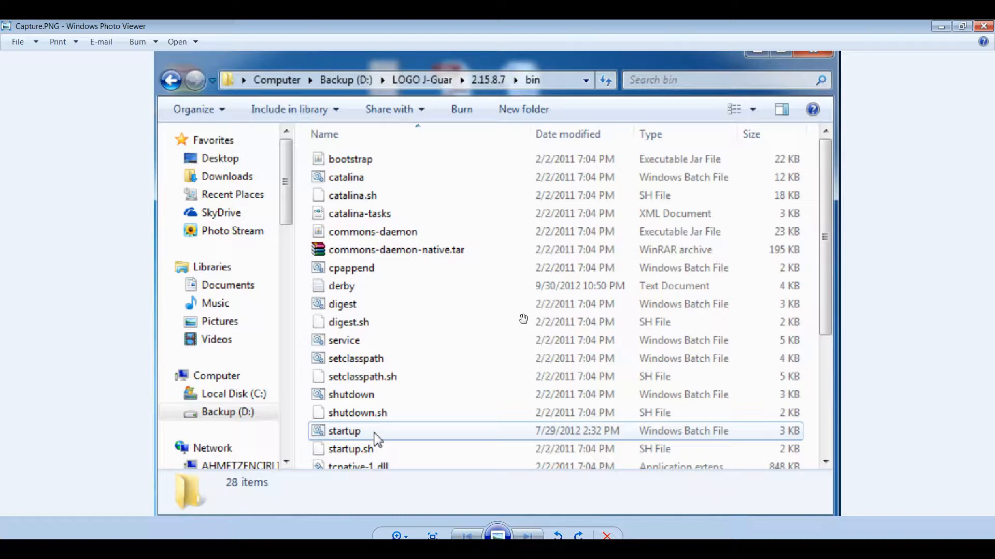
Check the jSAdmin.jsp address in Internet Explorer, then bring the Logo Products folder forward.
{"action": "key", "text": "alt+Tab"}
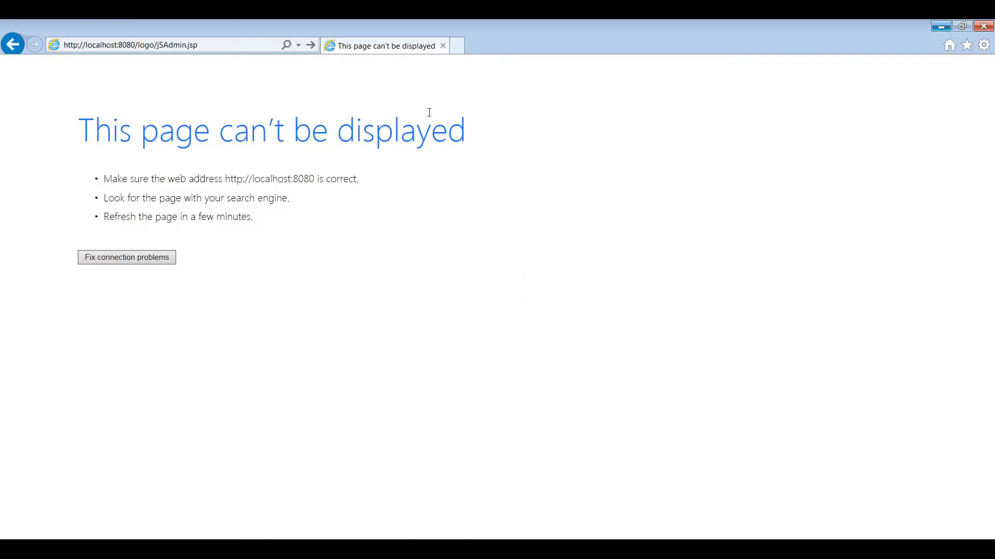
{"action": "left_click", "coordinate": [226, 50]}
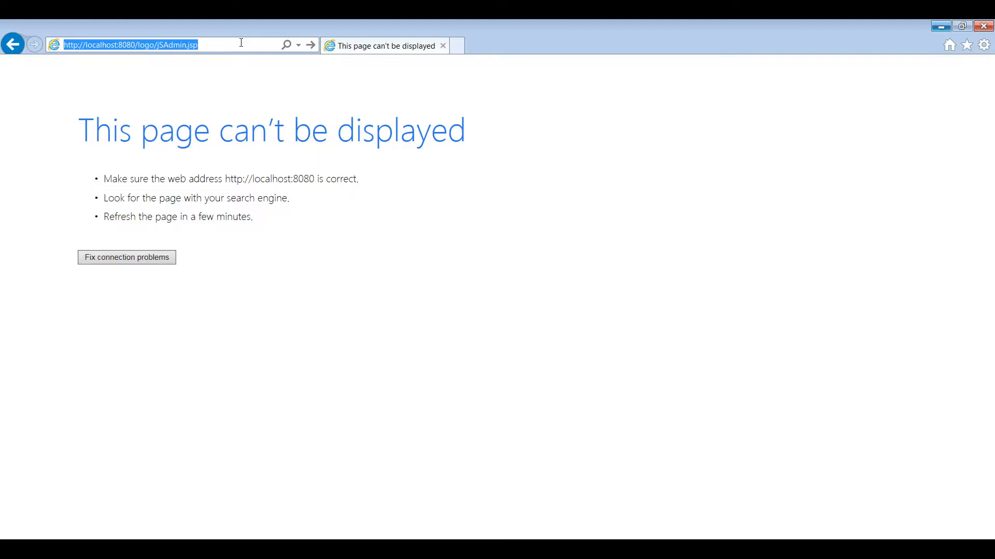
{"action": "left_click", "coordinate": [241, 42]}
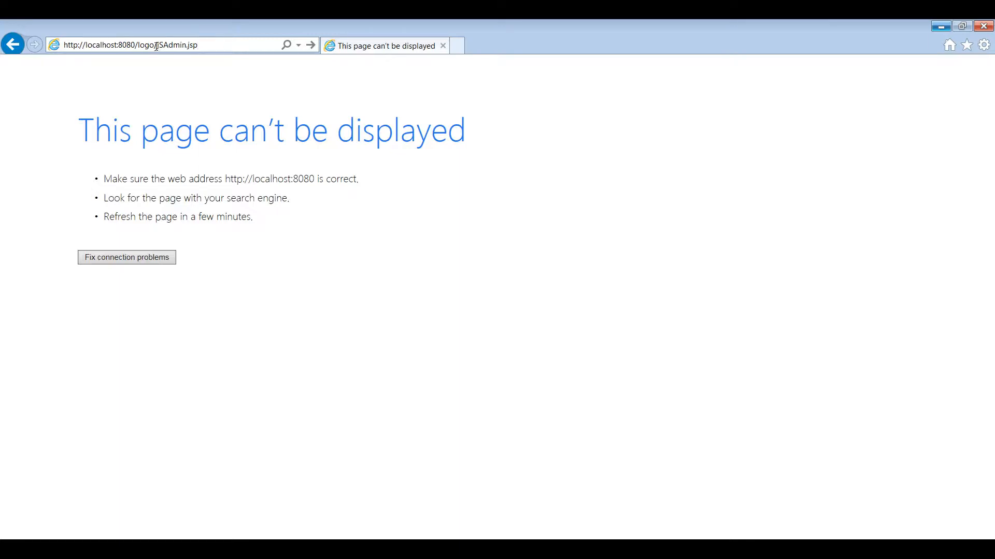
{"action": "left_click", "coordinate": [236, 47]}
{"action": "key", "text": "ctrl+a"}
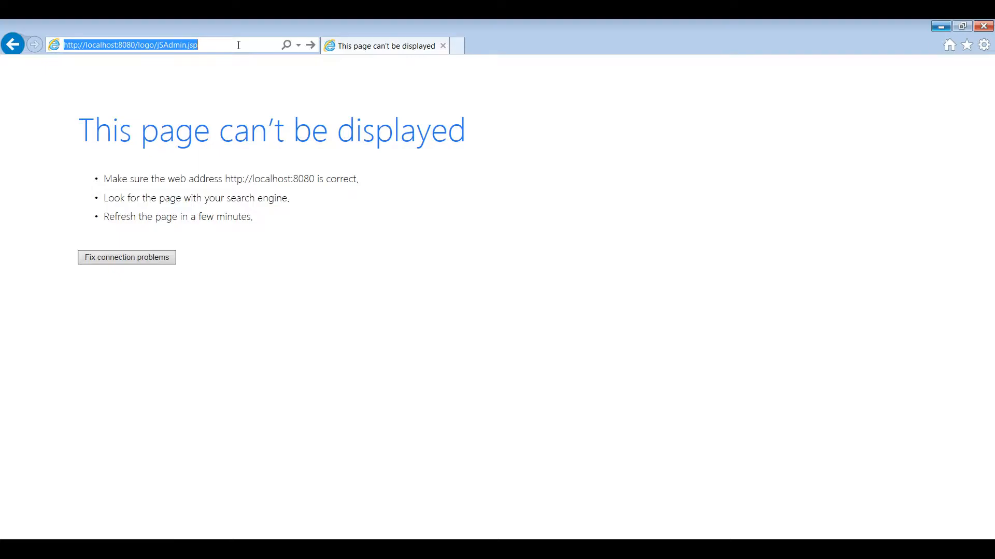
{"action": "key", "text": "alt+Tab"}
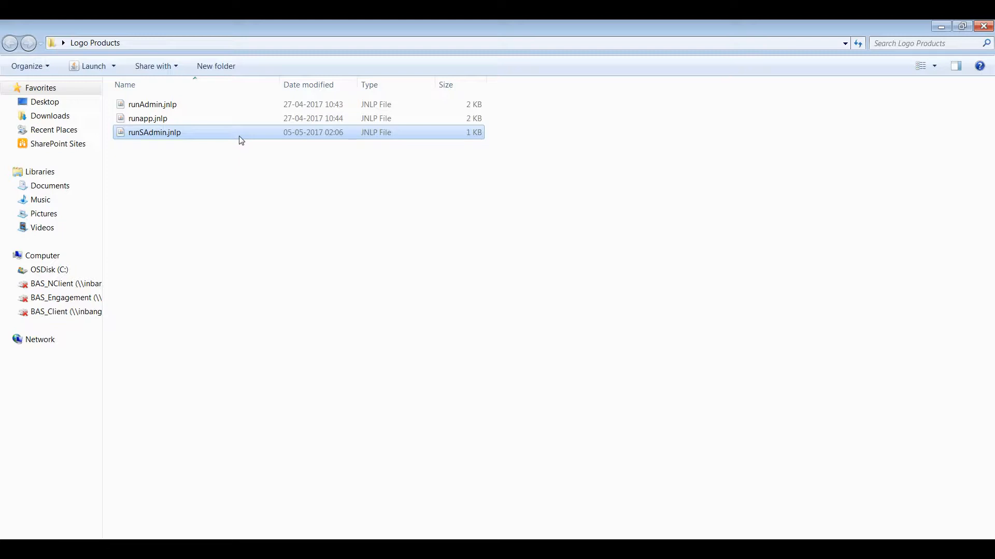
Launch runSAdmin.jnlp and maximise the j-Guar Server Administration window.
{"action": "double_click", "coordinate": [219, 133]}
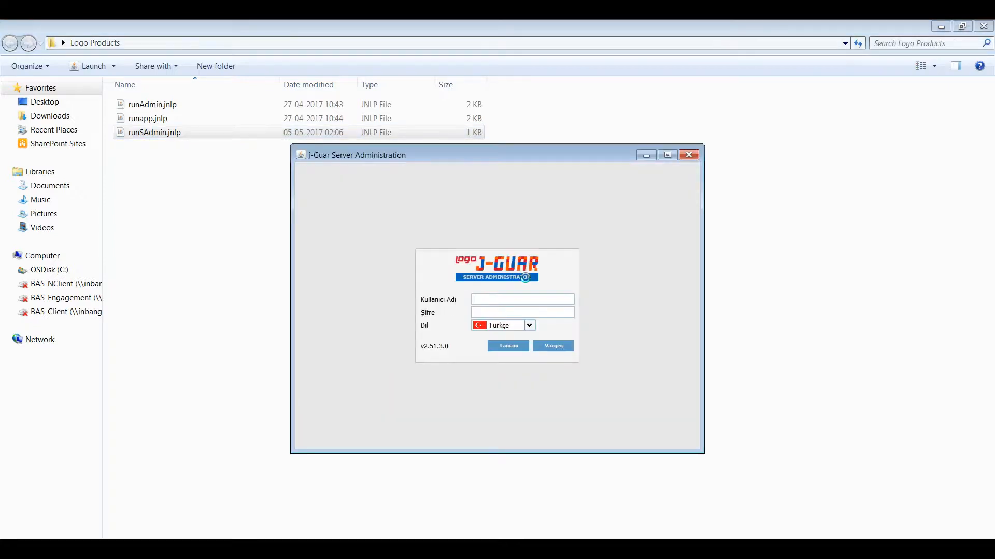
{"action": "left_click", "coordinate": [666, 155]}
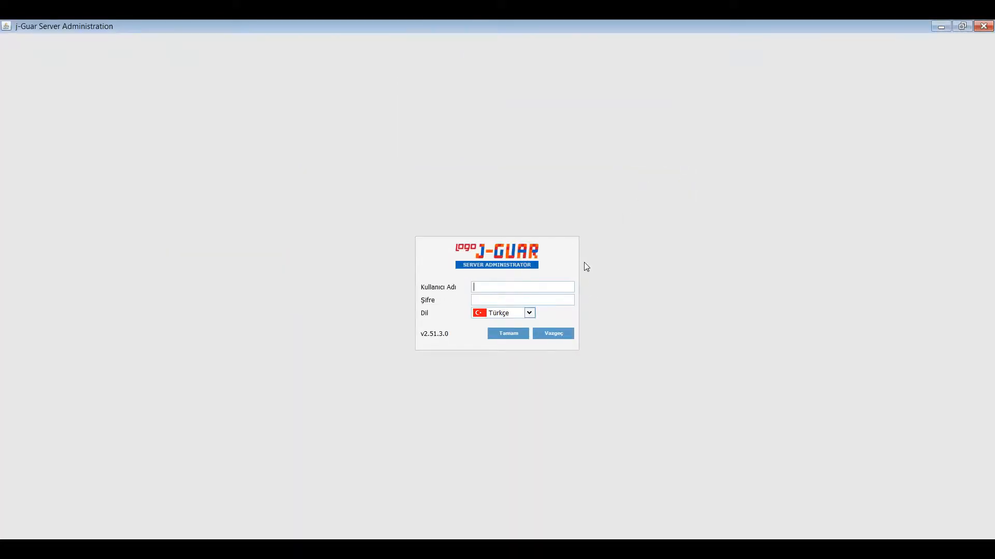
Log in with English as the language, entering the administrator username and password.
{"action": "left_click", "coordinate": [562, 283]}
{"action": "left_click", "coordinate": [533, 314]}
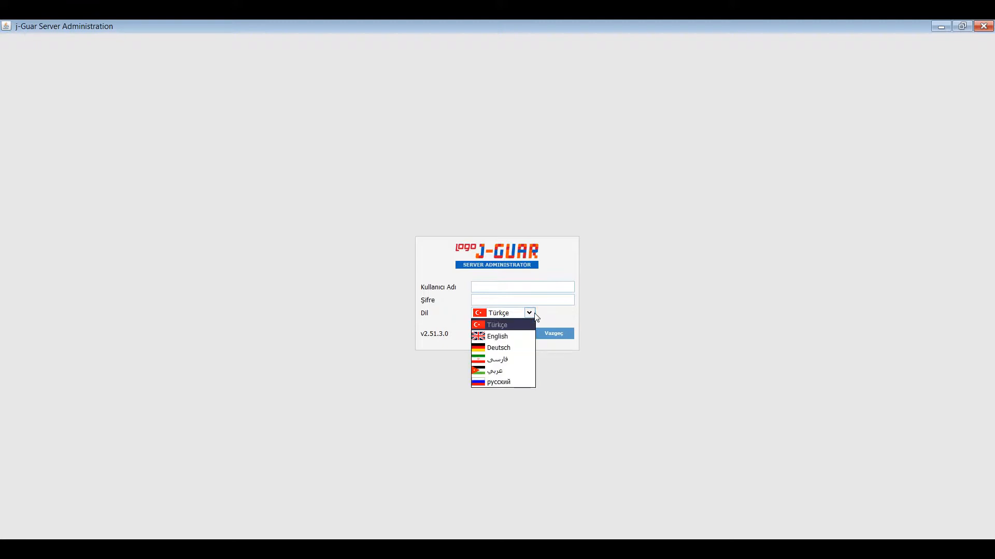
{"action": "left_click", "coordinate": [513, 336]}
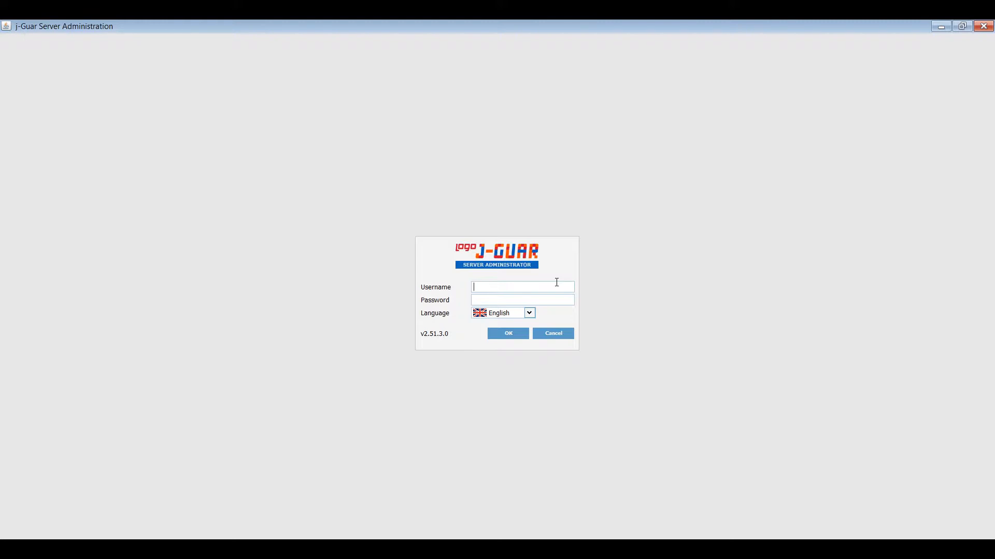
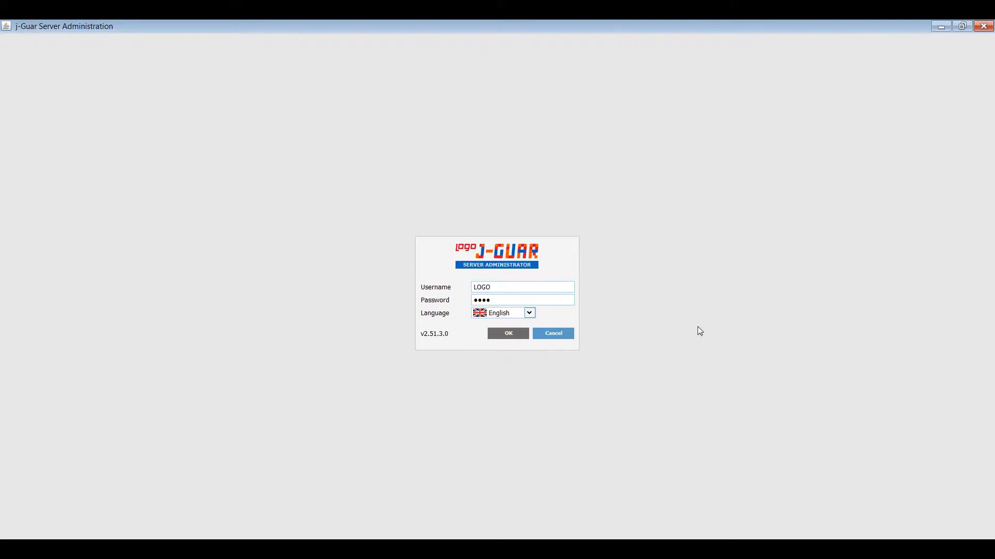
{"action": "key", "text": "Return"}
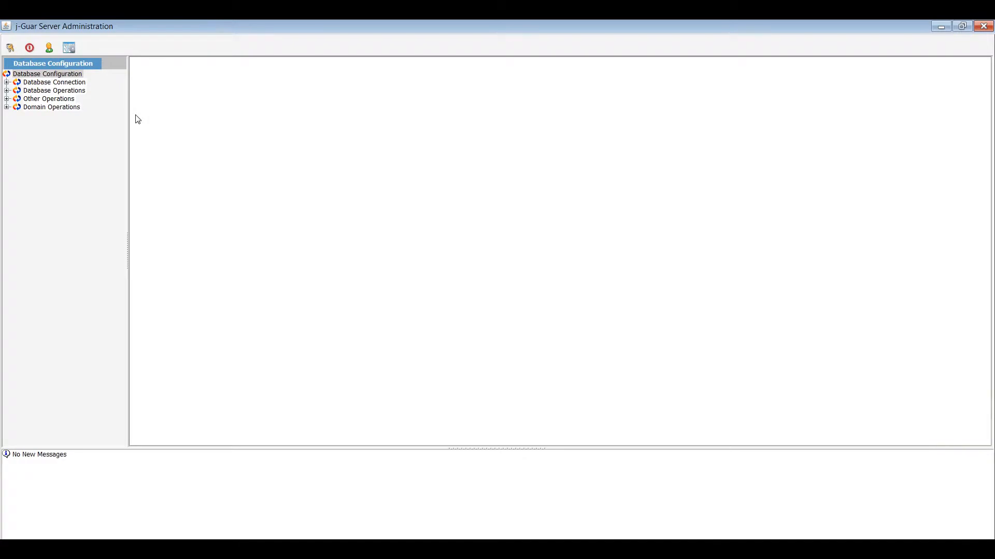
Expand Database Connection and open Database Connection Settings.
{"action": "left_click", "coordinate": [58, 84]}
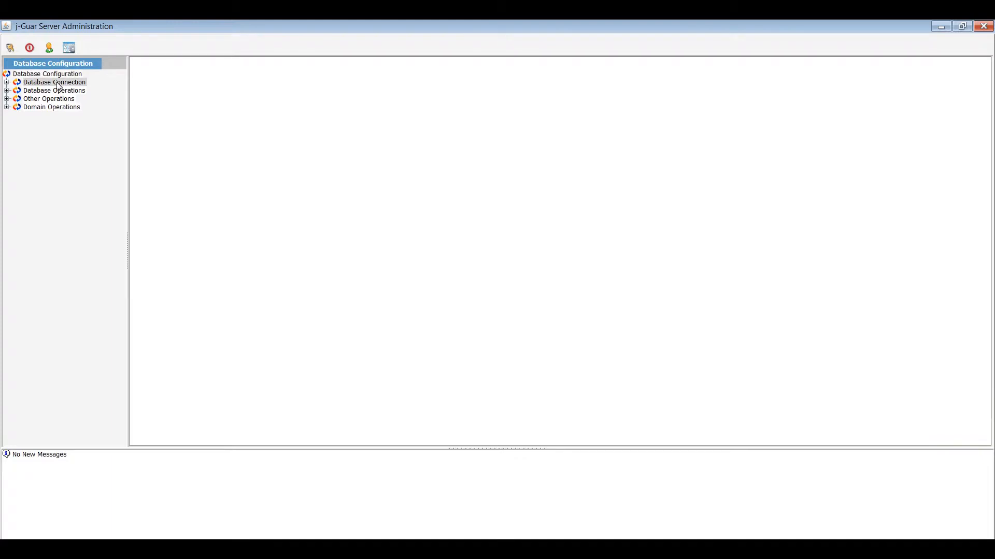
{"action": "left_click", "coordinate": [7, 83]}
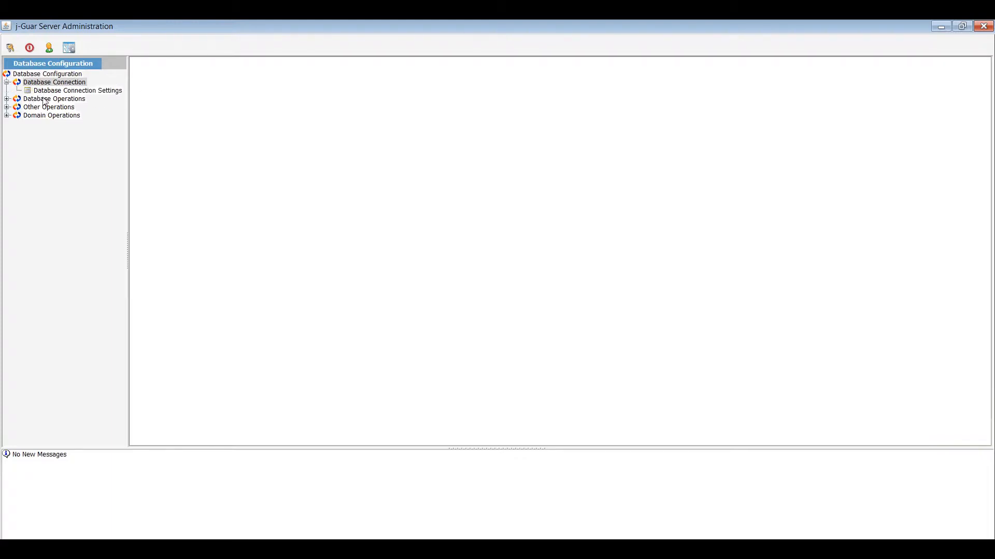
{"action": "left_click", "coordinate": [96, 93]}
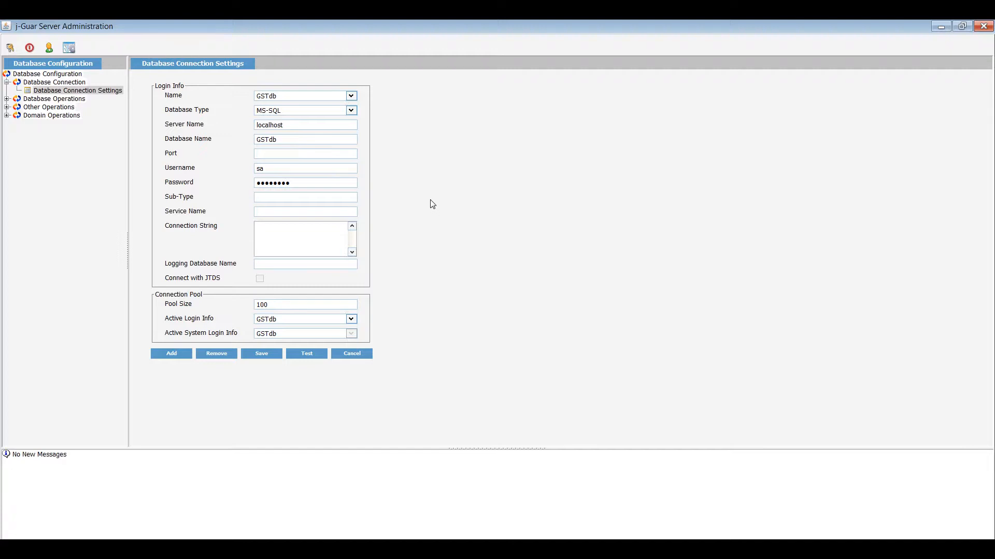
Review the saved login names, then start adding a new connection entry.
{"action": "left_click", "coordinate": [351, 96]}
{"action": "left_click", "coordinate": [367, 103]}
{"action": "left_click", "coordinate": [172, 354]}
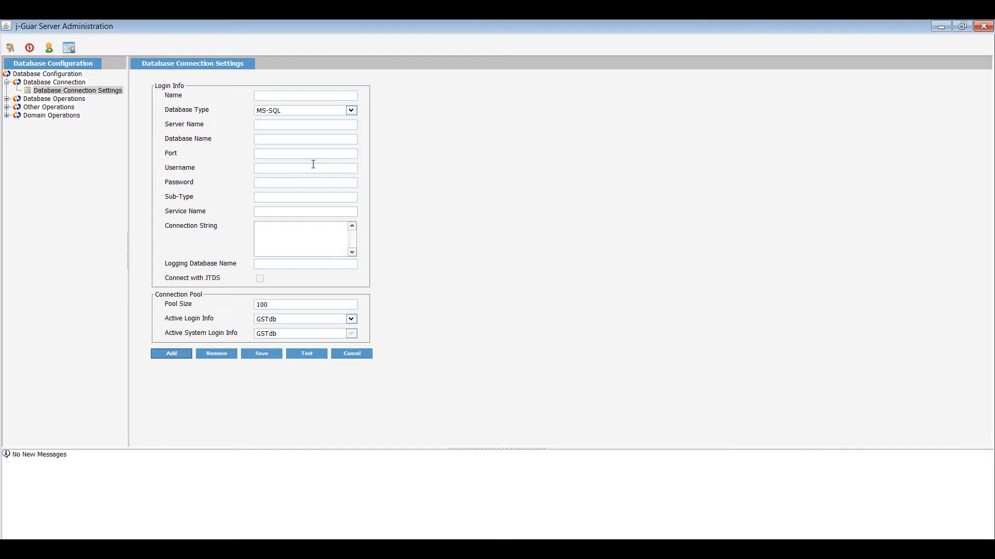
Name the new connection DB_test and keep MS-SQL as its database type.
{"action": "left_click", "coordinate": [298, 96]}
{"action": "type", "text": "DB_test"}
{"action": "left_click", "coordinate": [352, 111]}
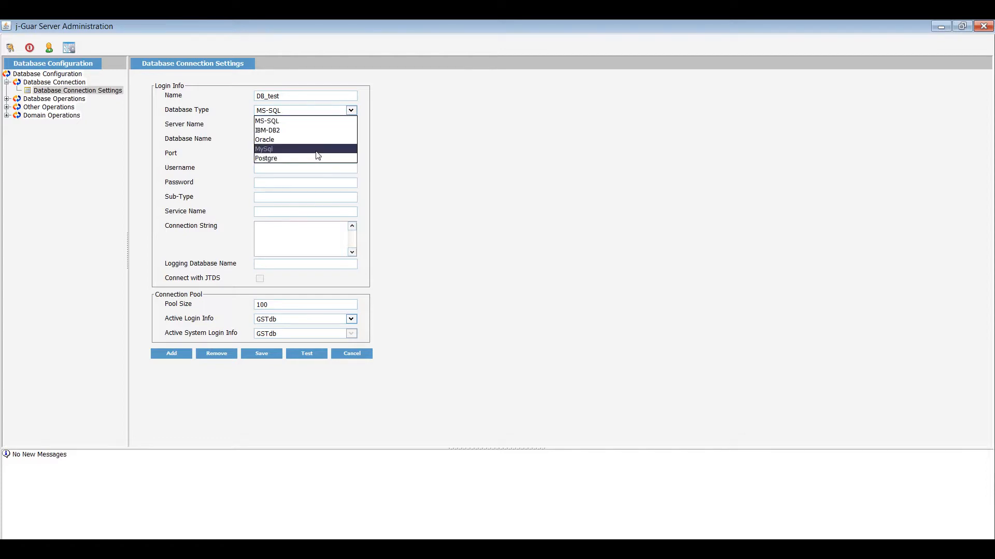
{"action": "left_click", "coordinate": [317, 123]}
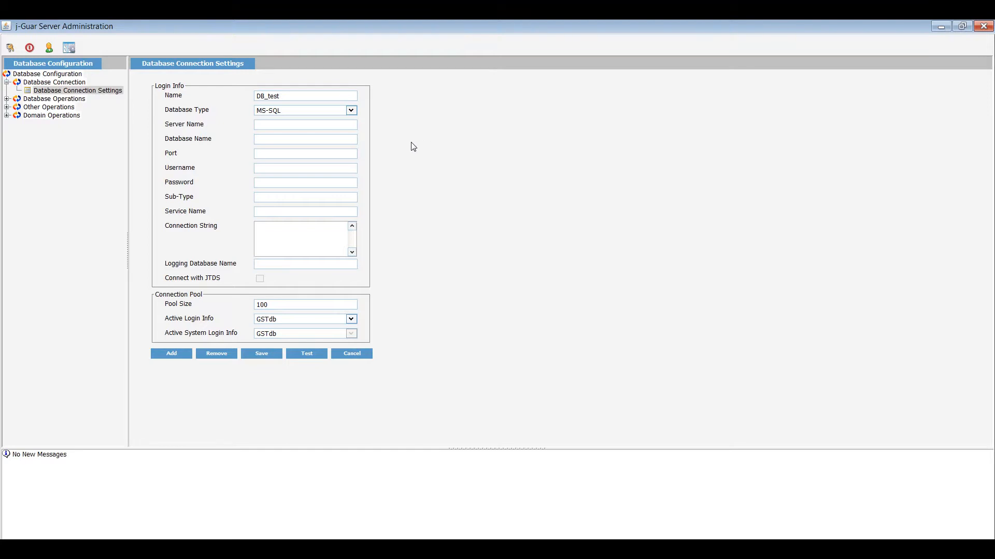
Enter localhost as the server name and db_inst as the database name.
{"action": "left_click", "coordinate": [329, 125]}
{"action": "type", "text": "loca"}
{"action": "type", "text": "lhos"}
{"action": "type", "text": "db"}
{"action": "type", "text": "_inst"}
Set port 8080, enter the database username and password, and test the GSTdb connection.
{"action": "left_click", "coordinate": [321, 153]}
{"action": "type", "text": "8080"}
{"action": "type", "text": "s"}
{"action": "type", "text": "••"}
{"action": "key", "text": "BackSpace"}
{"action": "key", "text": "BackSpace"}
{"action": "type", "text": "••••••"}
{"action": "left_click", "coordinate": [326, 352]}
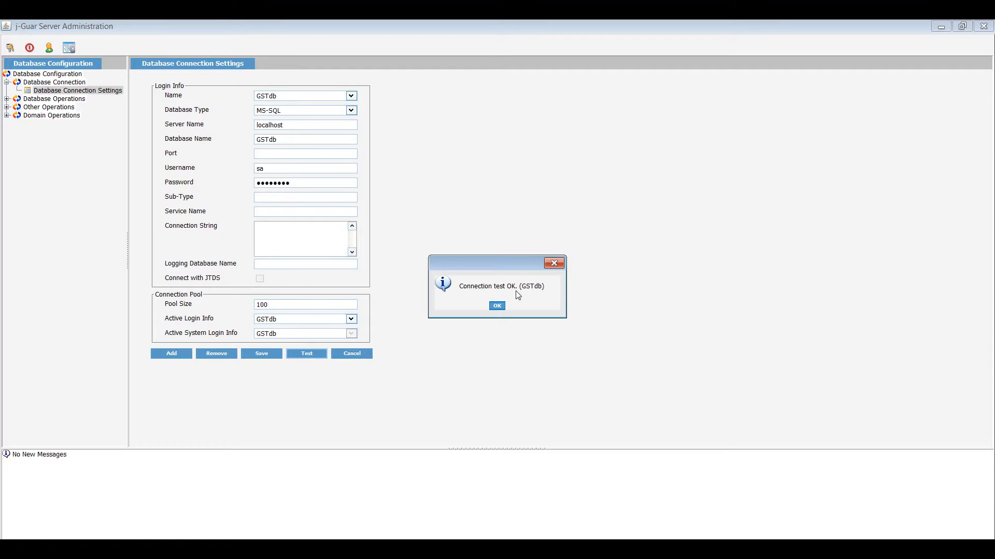
Dismiss the 'Connection test OK. (GSTdb)' confirmation.
{"action": "left_click", "coordinate": [497, 306]}
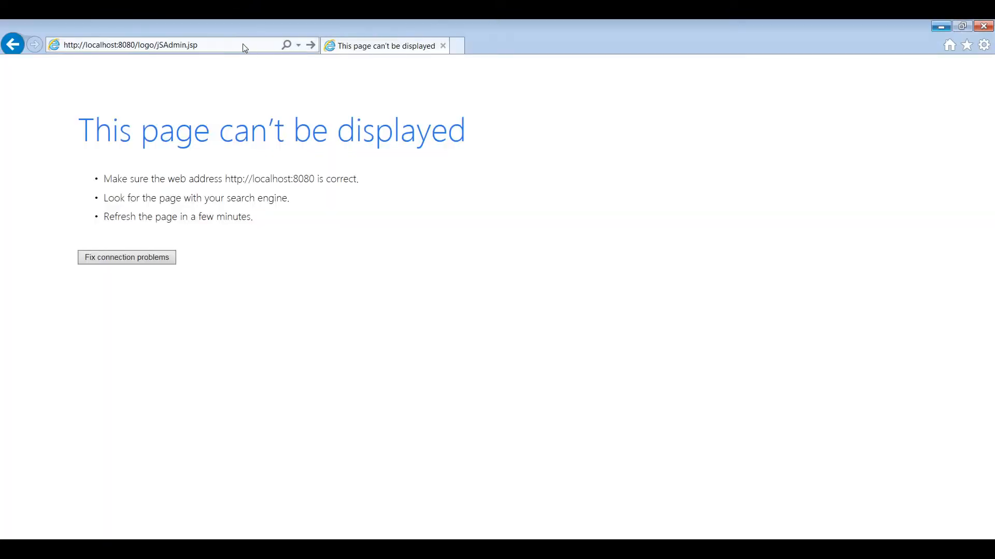
{"action": "left_click", "coordinate": [211, 45]}
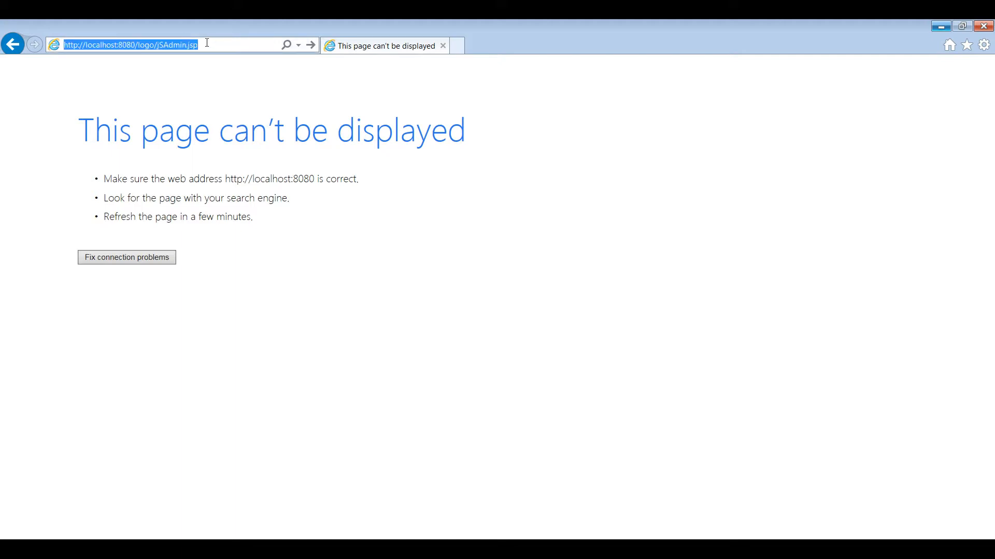
{"action": "left_click", "coordinate": [207, 45]}
{"action": "key", "text": "BackSpace"}
{"action": "key", "text": "BackSpace"}
{"action": "key", "text": "BackSpace"}
{"action": "key", "text": "BackSpace"}
{"action": "key", "text": "BackSpace"}
{"action": "key", "text": "BackSpace"}
{"action": "key", "text": "BackSpace"}
{"action": "key", "text": "BackSpace"}
{"action": "key", "text": "BackSpace"}
{"action": "key", "text": "BackSpace"}
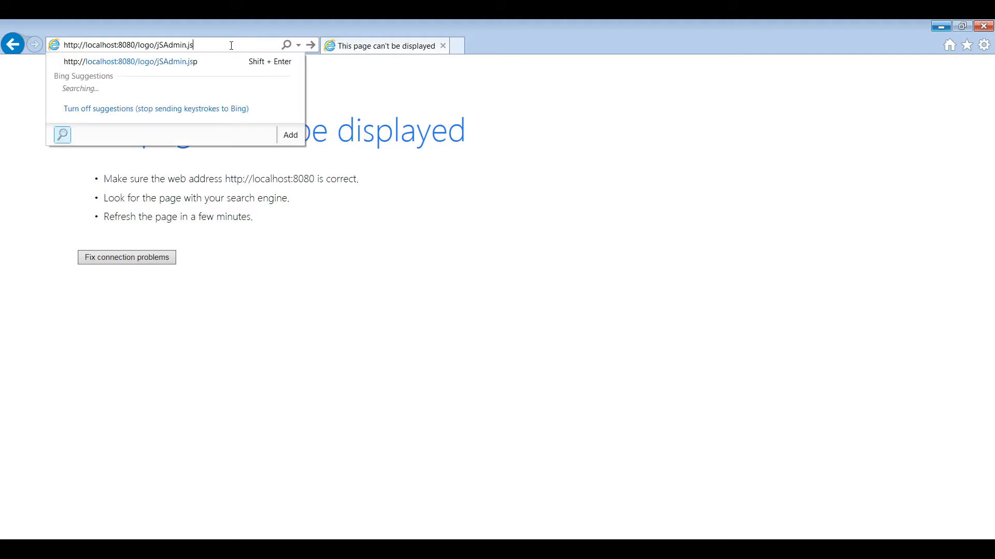
{"action": "key", "text": "BackSpace"}
{"action": "type", "text": "status"}
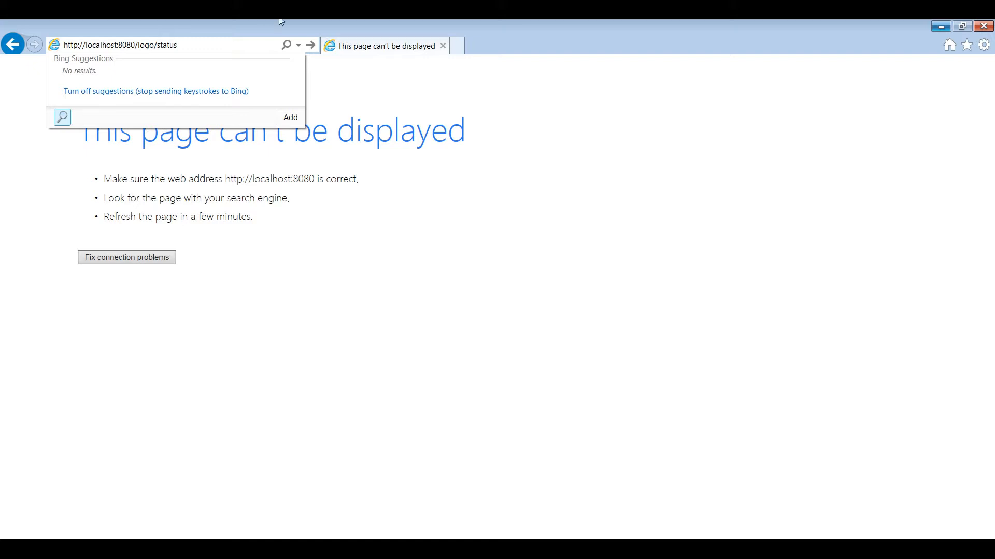
{"action": "left_click", "coordinate": [243, 41]}
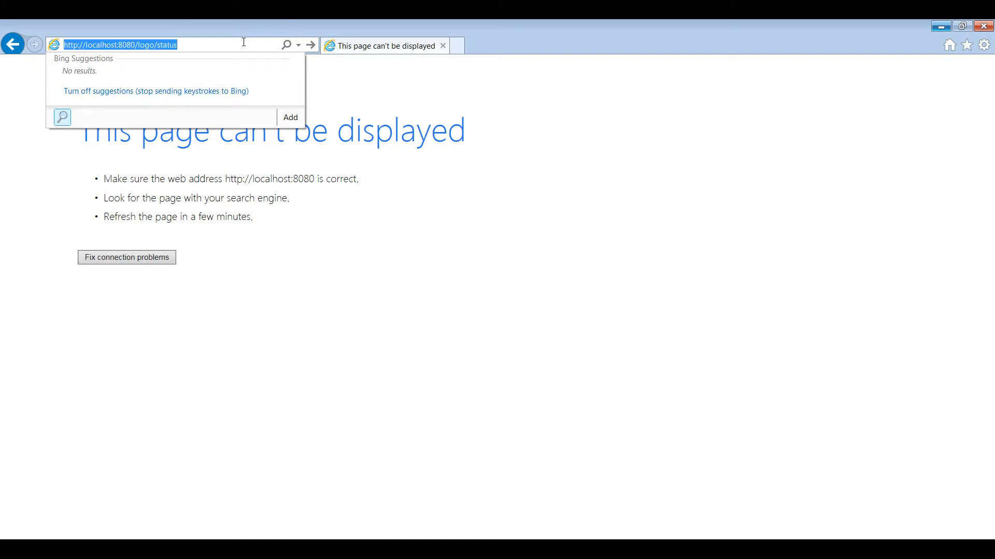
{"action": "left_click", "coordinate": [244, 43]}
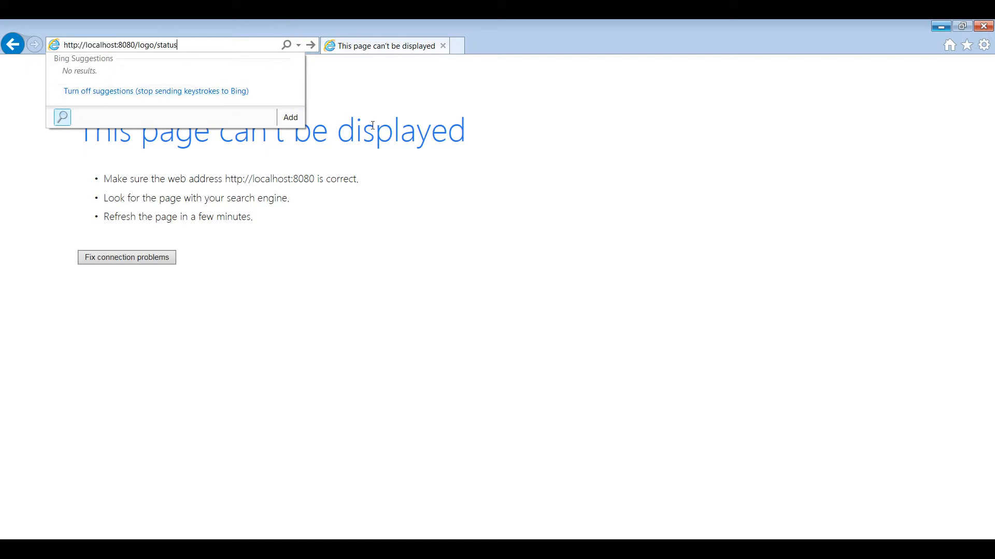
{"action": "key", "text": "alt+Tab"}
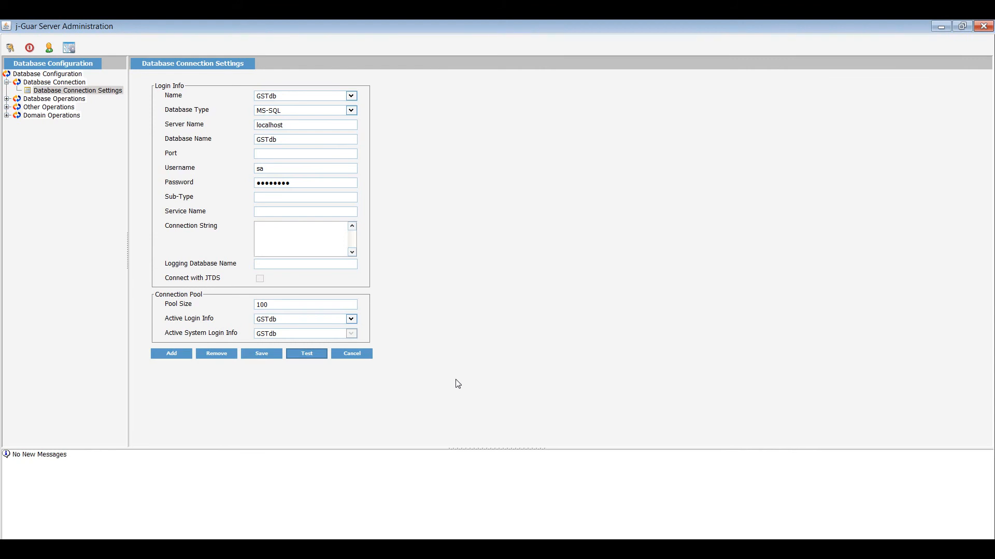
Expand Database Operations and select Create/Upgrade System Tables.
{"action": "left_click", "coordinate": [8, 99]}
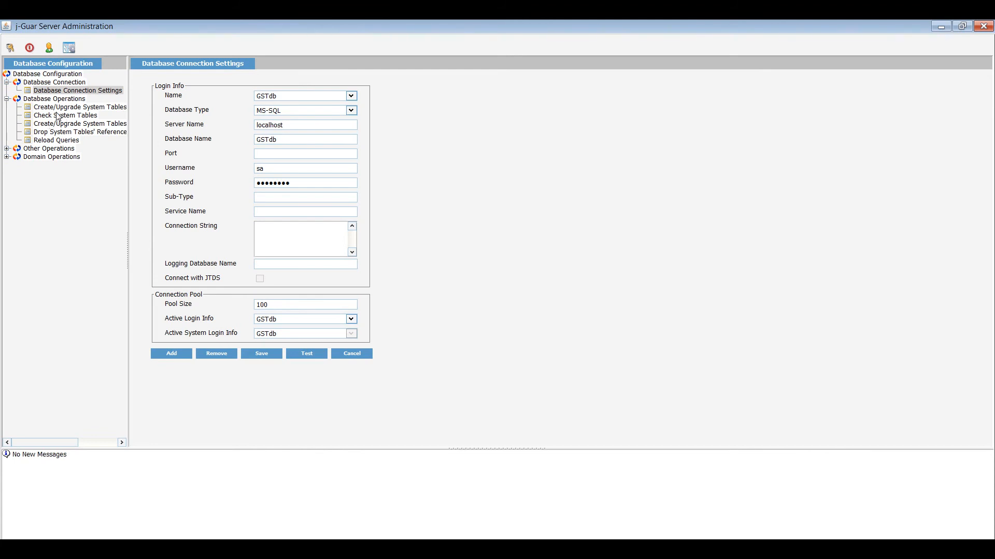
{"action": "left_click", "coordinate": [61, 107]}
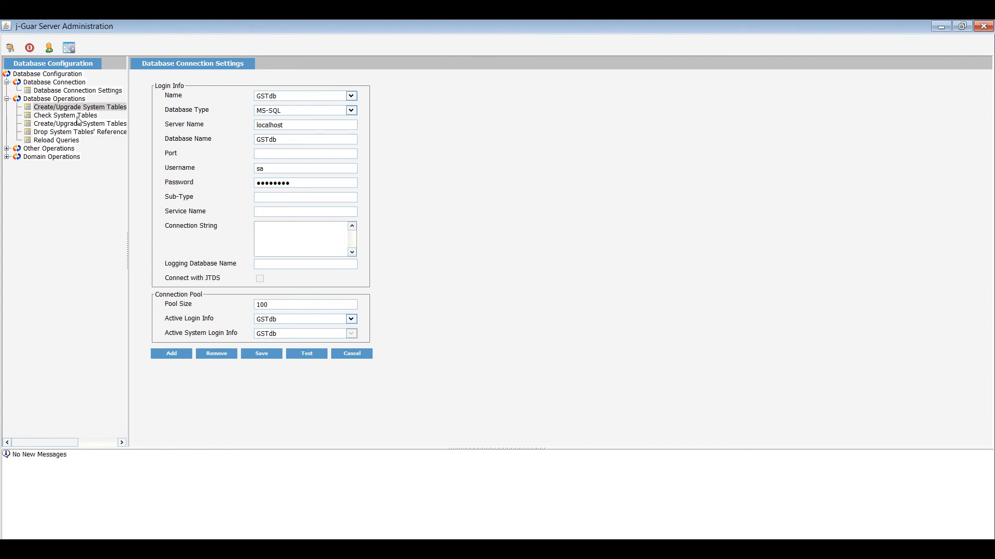
{"action": "left_click", "coordinate": [76, 119]}
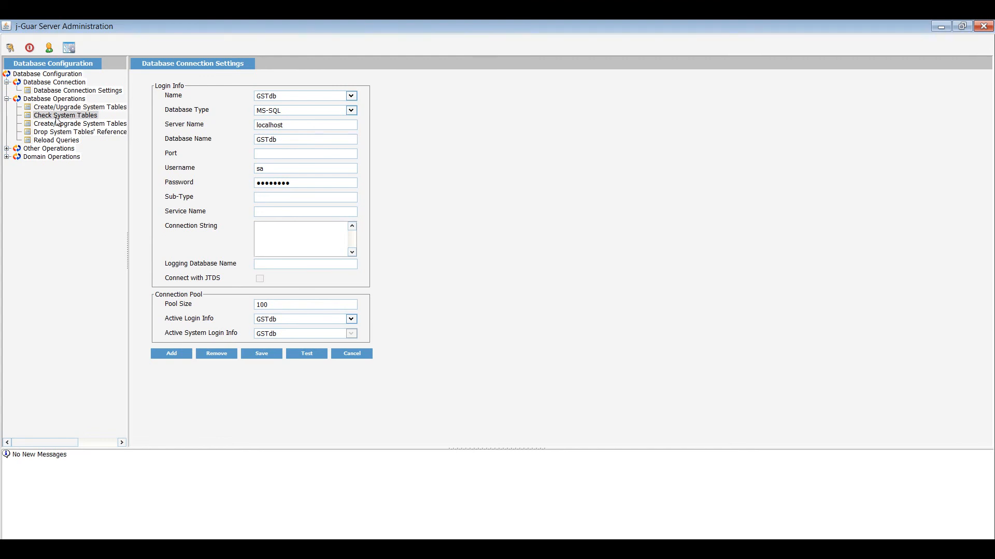
{"action": "left_click", "coordinate": [78, 125]}
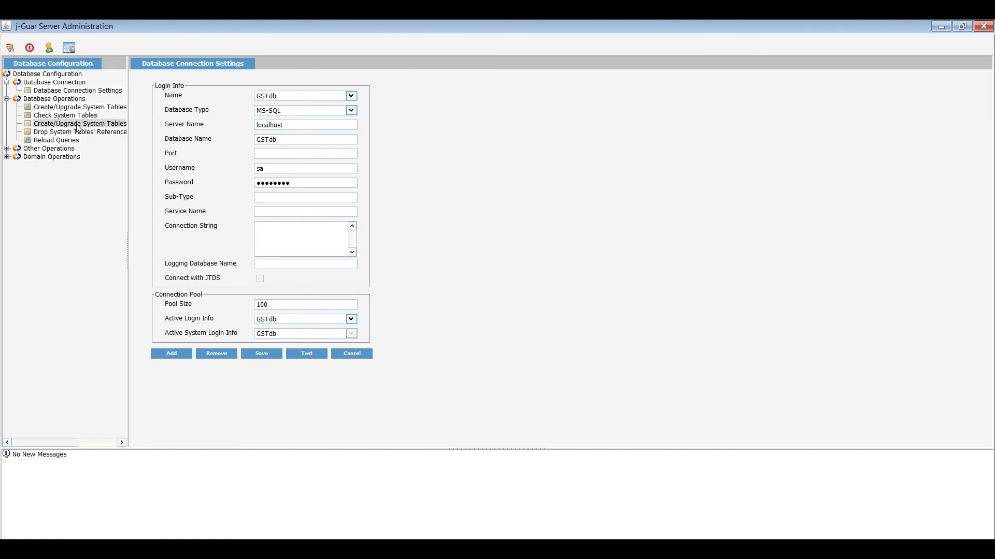